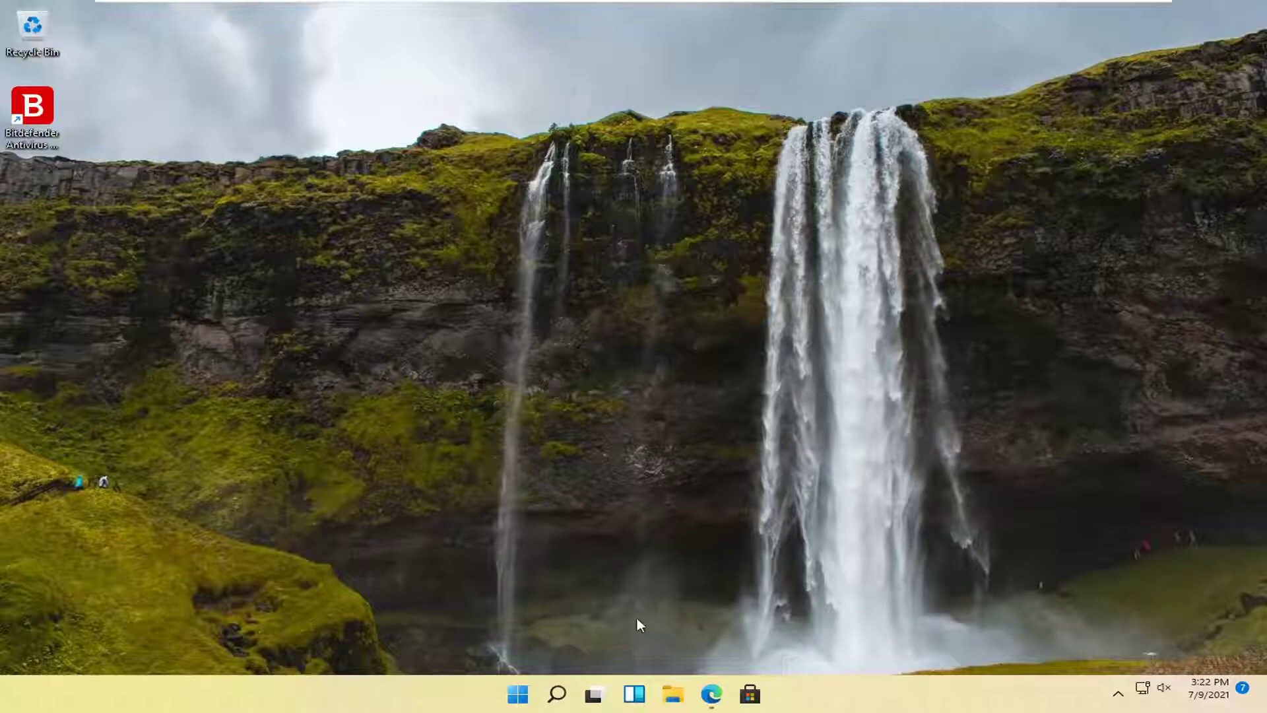
Search for 'control panel' and launch Control Panel
left_click(550, 685)
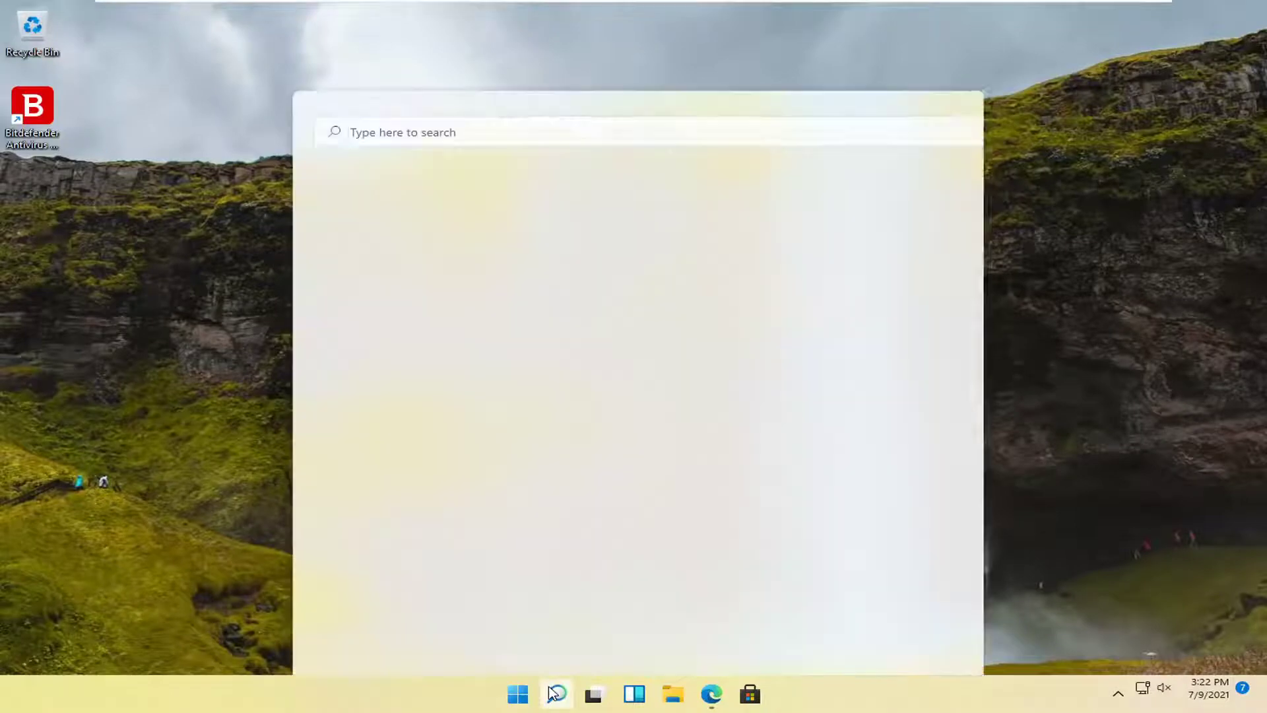
type("cont")
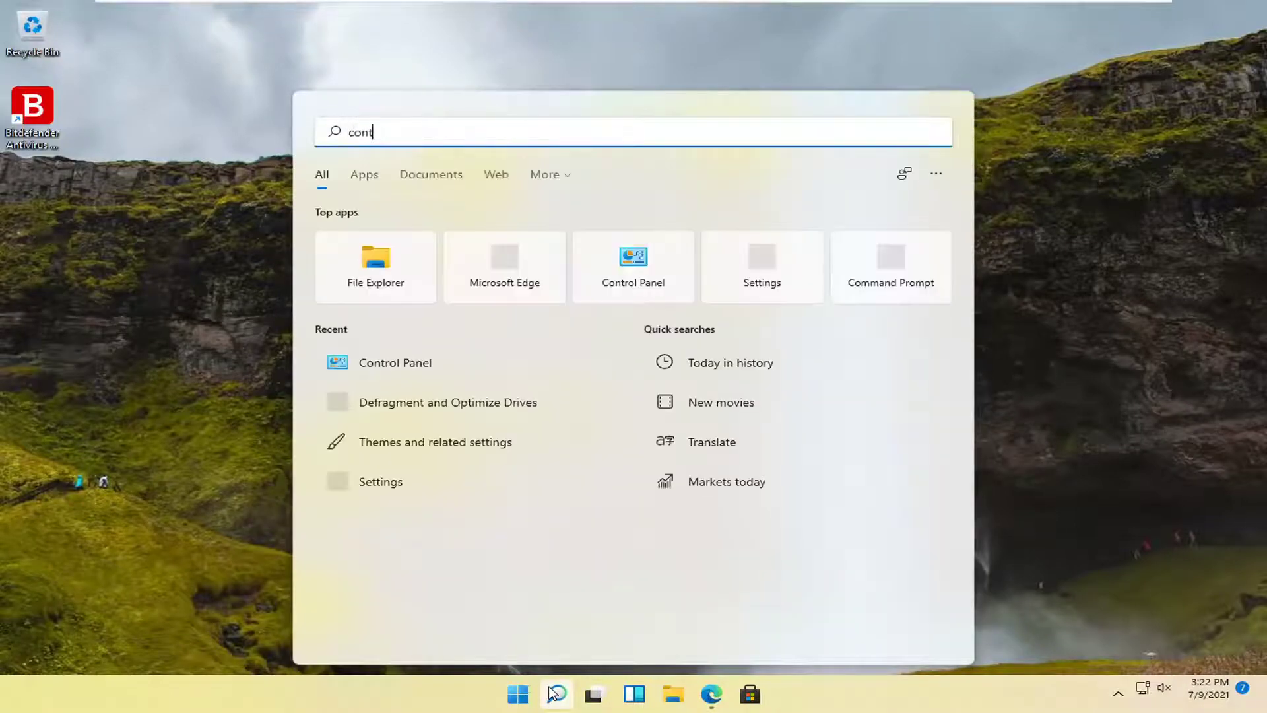
type("rol panel")
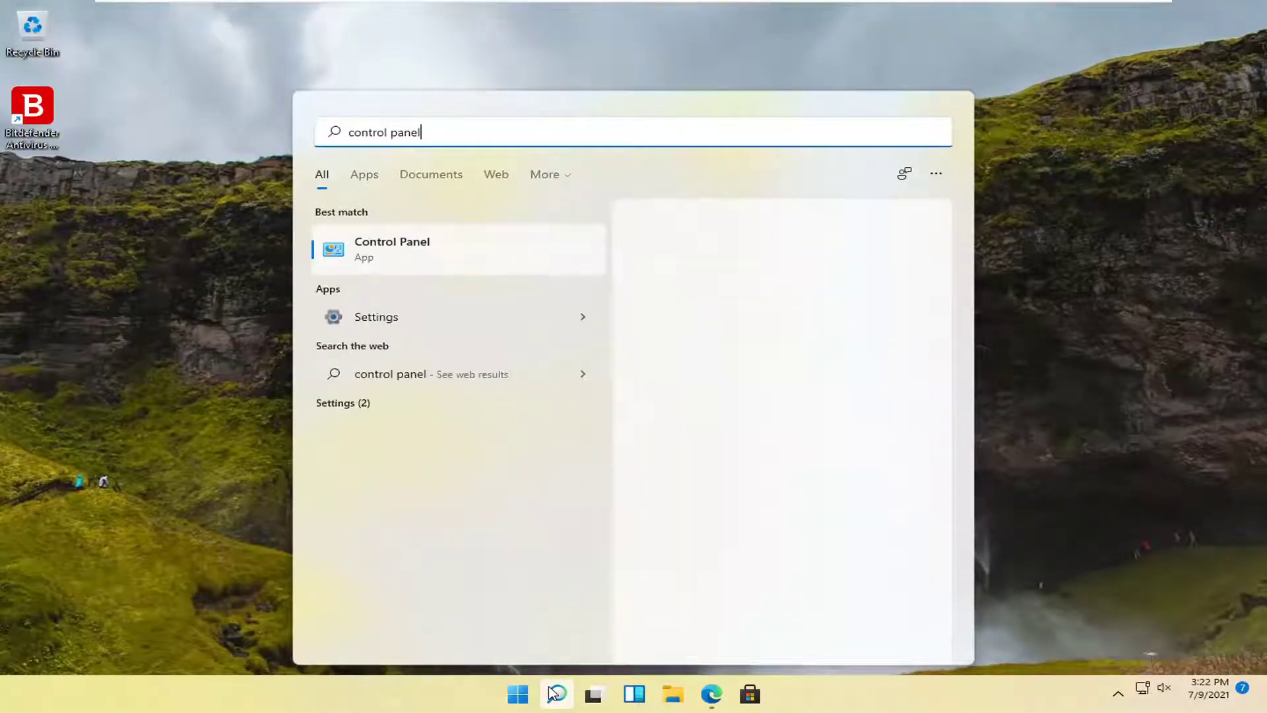
left_click(377, 250)
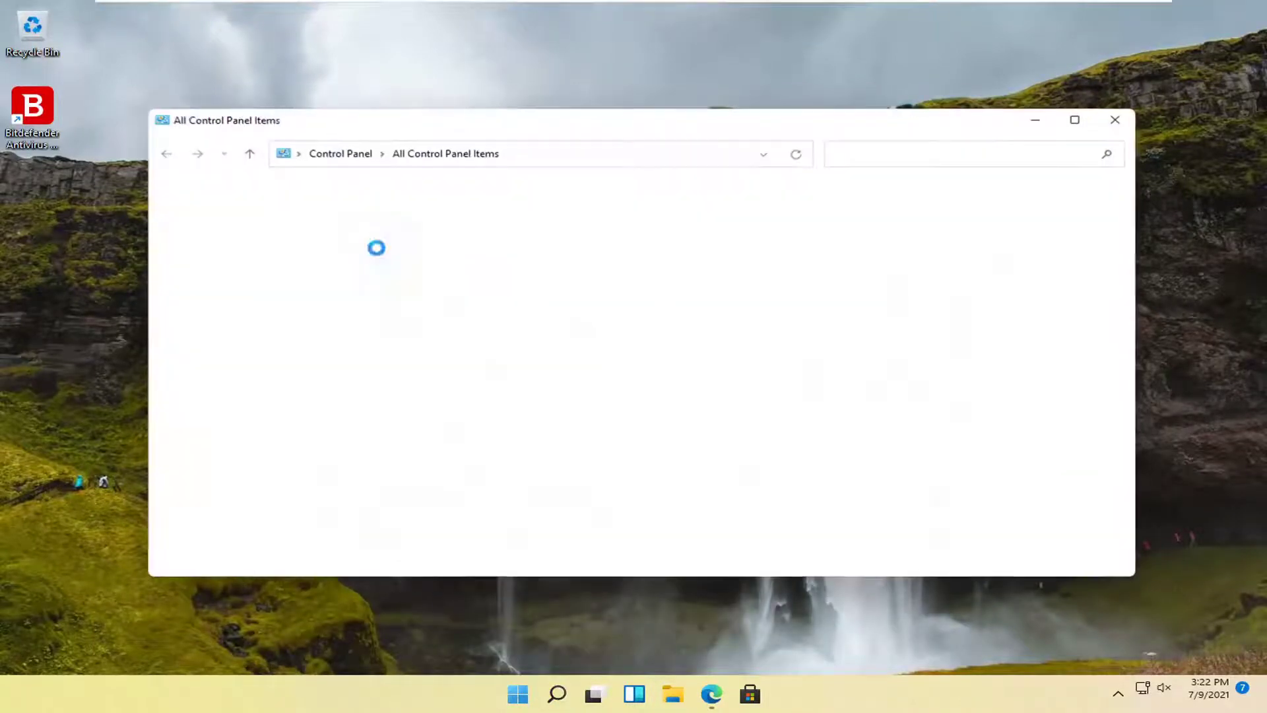
Switch Control Panel to Large icons view and open Programs and Features
left_click(1030, 202)
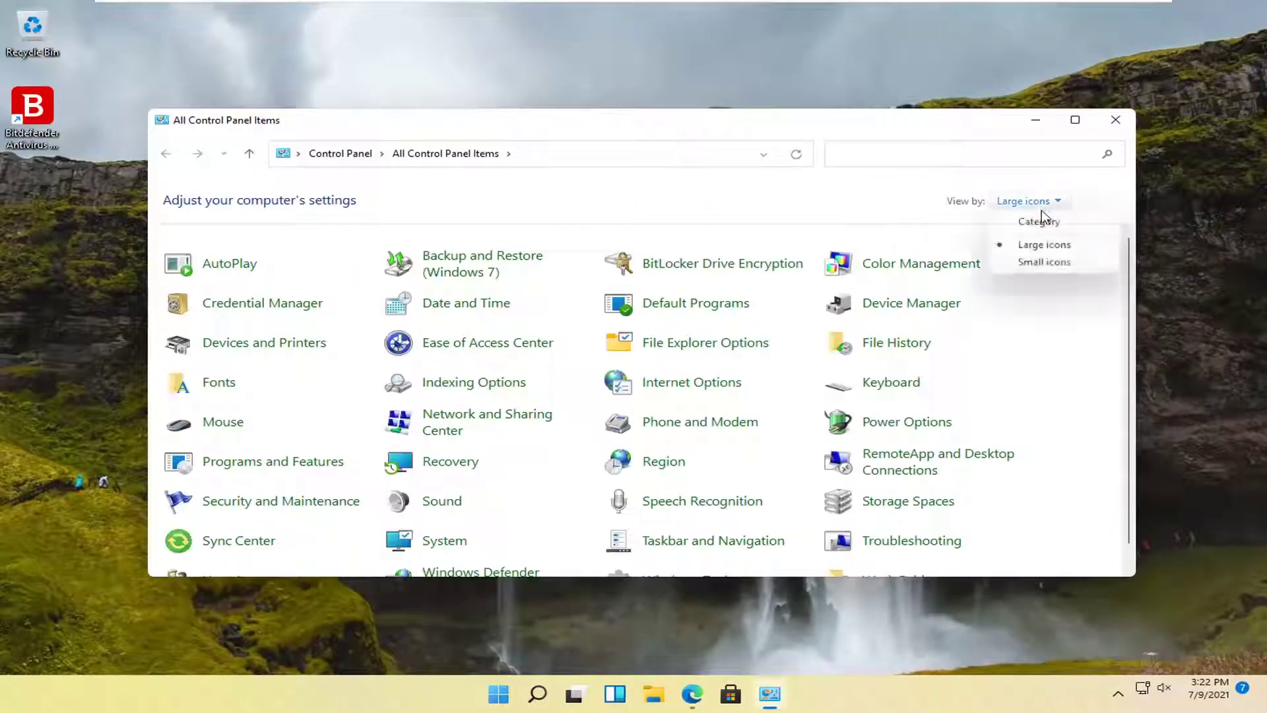
left_click(1041, 243)
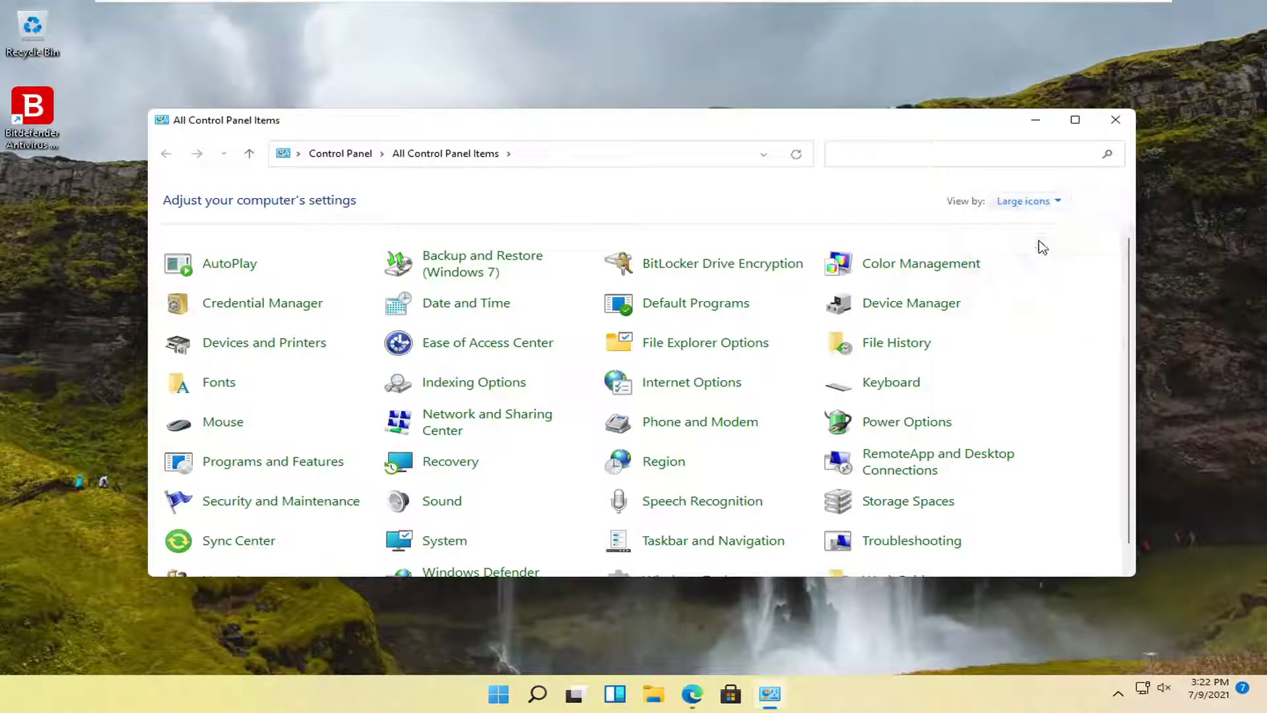
left_click(314, 471)
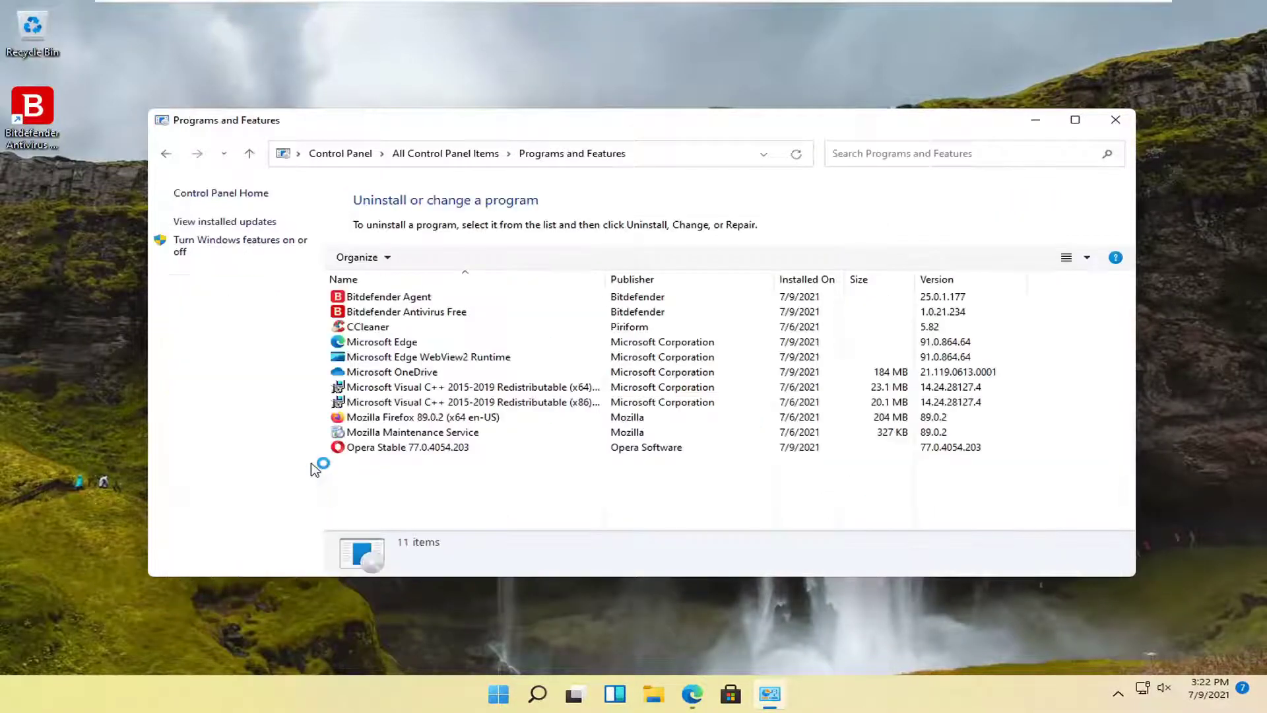
Start uninstalling Bitdefender Antivirus Free and approve the User Account Control prompt
left_click(423, 312)
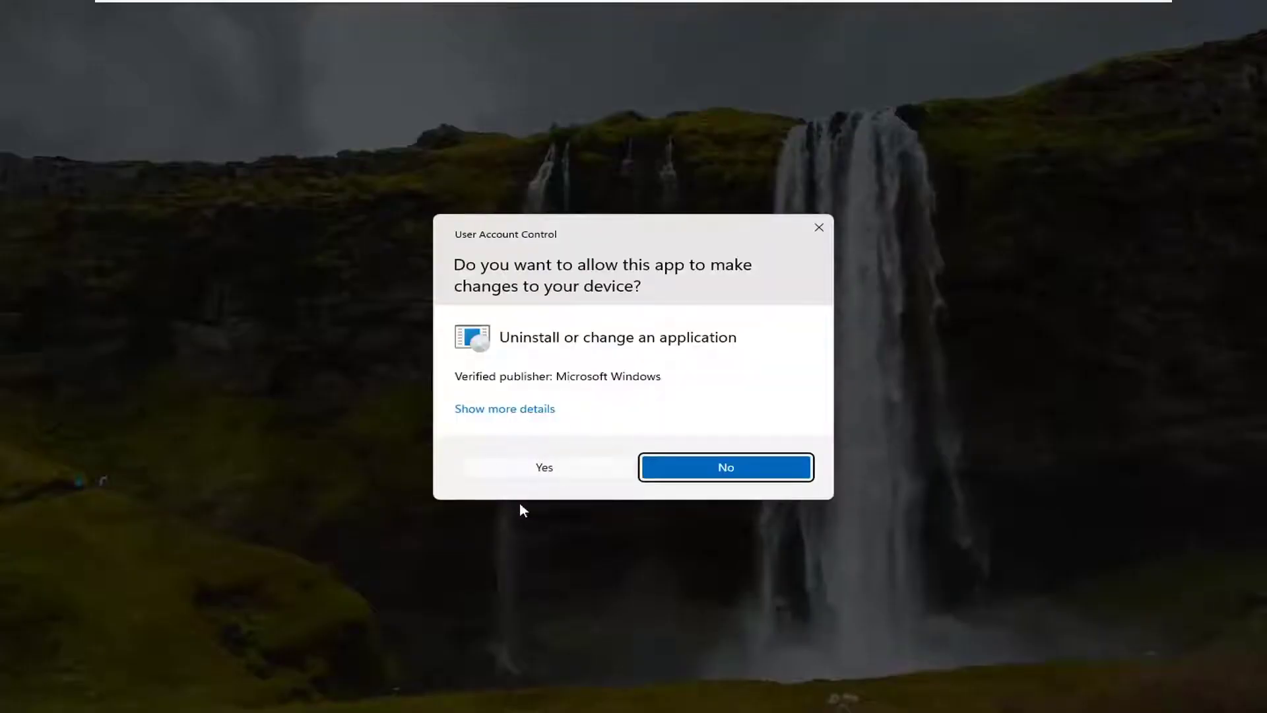
left_click(532, 474)
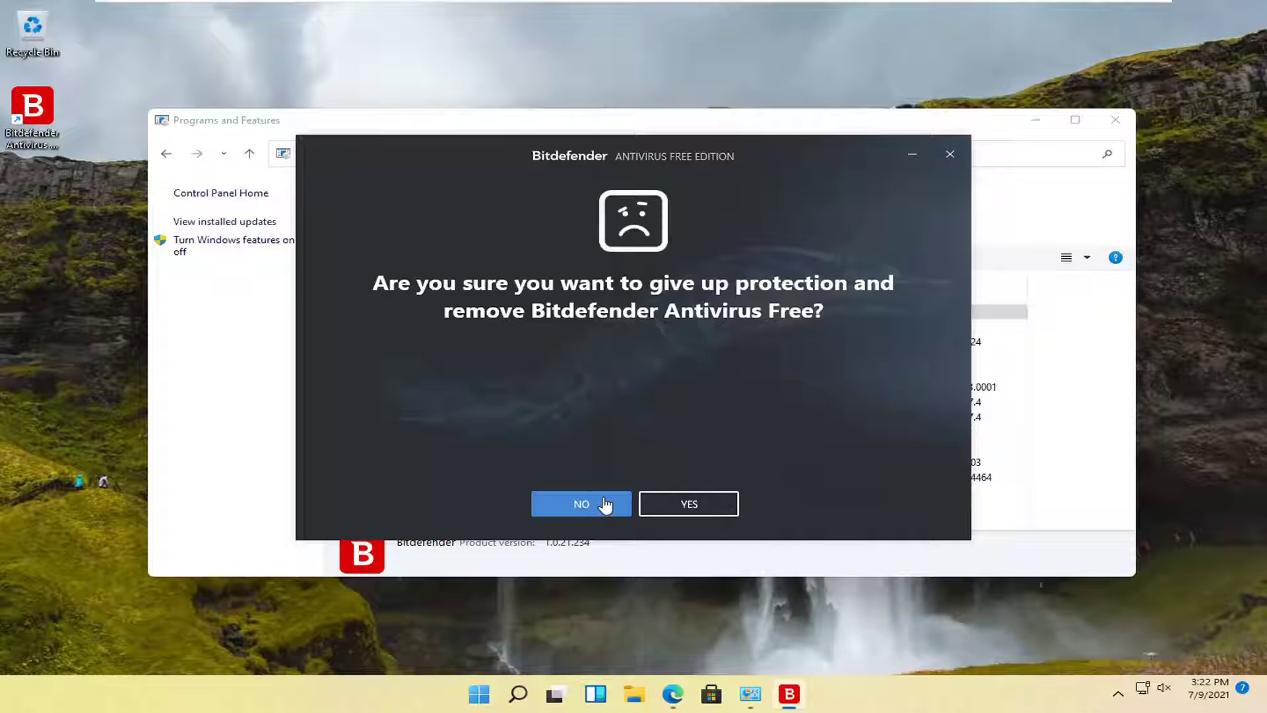
Confirm removal of Bitdefender Antivirus Free and dismiss the Windows Security notification
left_click(699, 515)
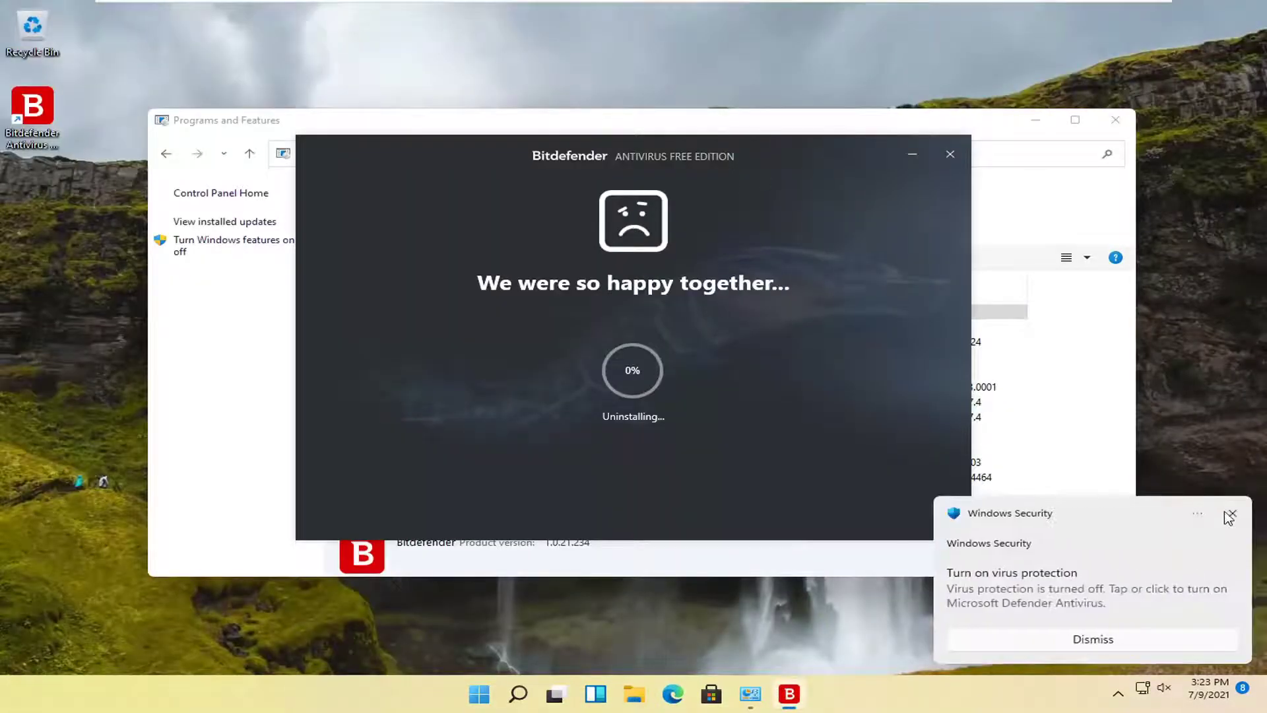
left_click(1233, 514)
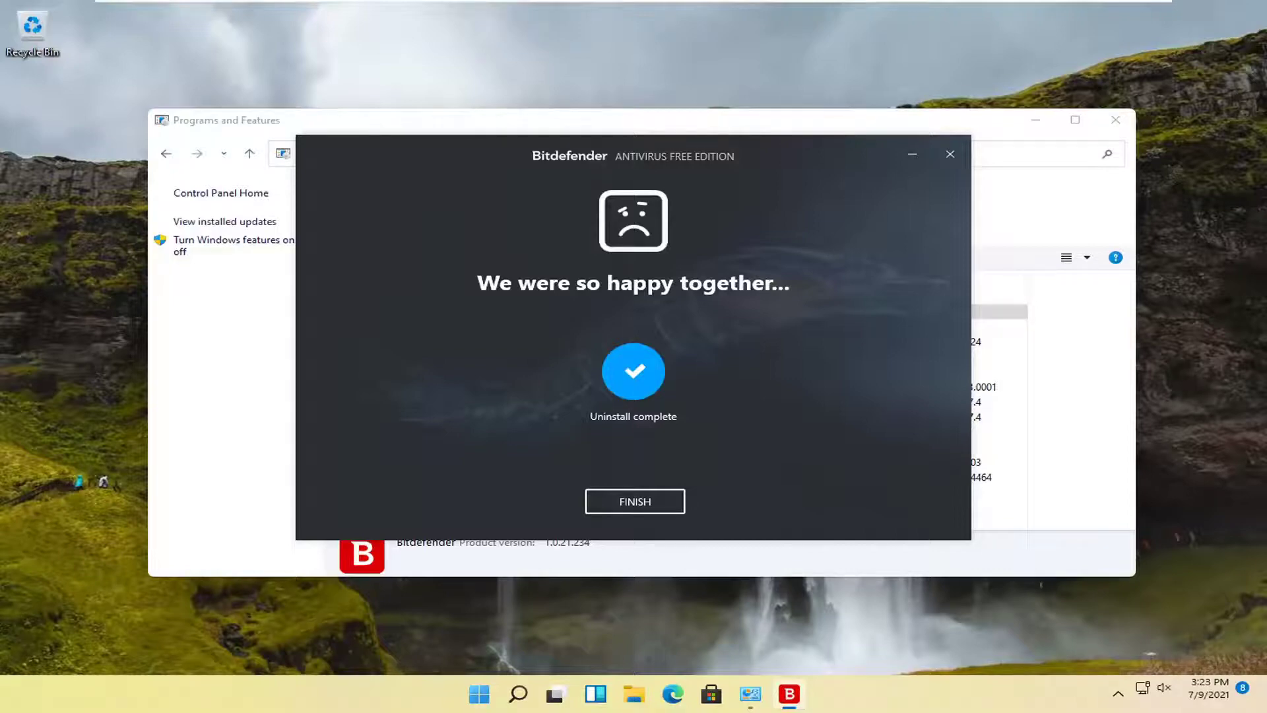
Finish the Antivirus Free uninstaller, then uninstall Bitdefender Agent, approving the UAC prompt
left_click(626, 501)
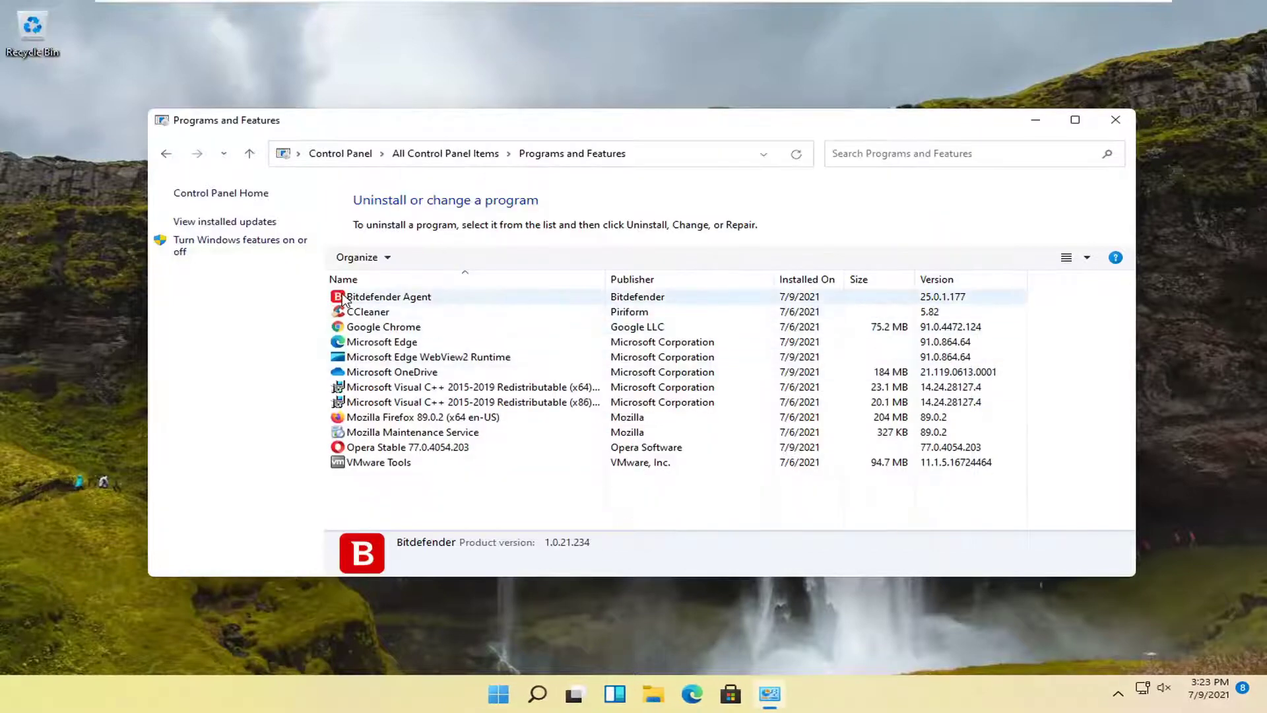
left_click(405, 301)
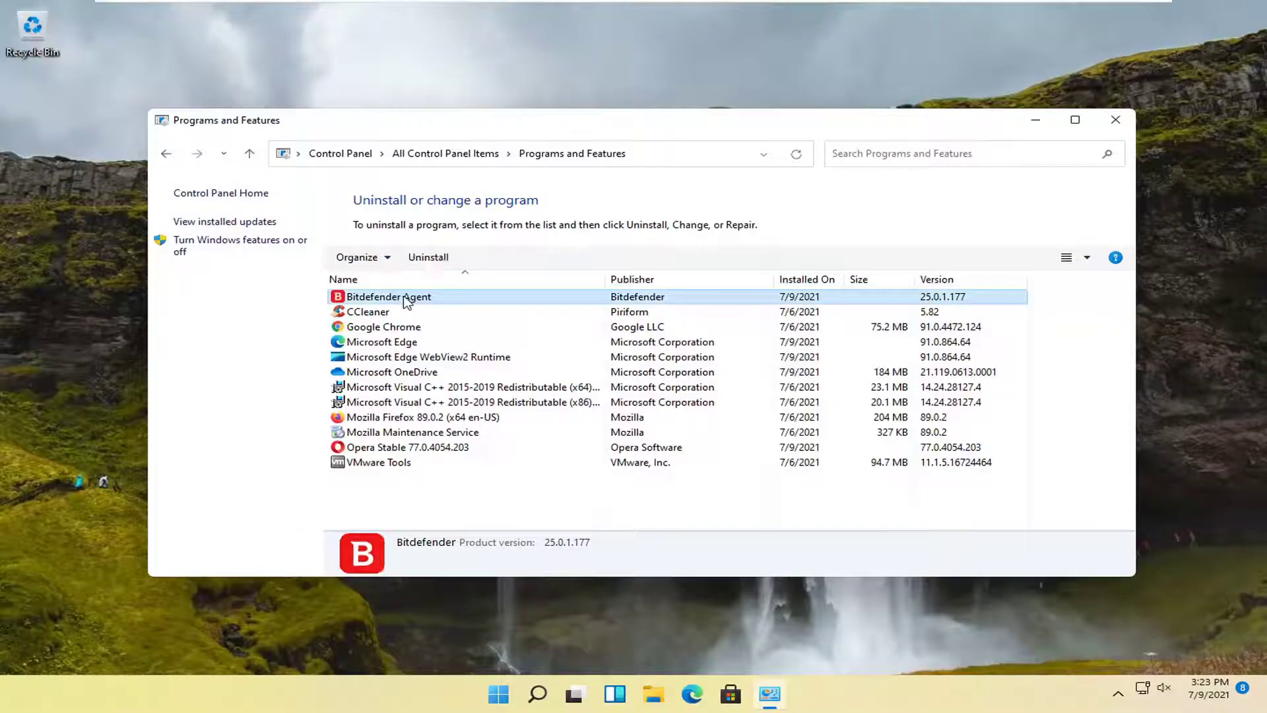
left_click(428, 257)
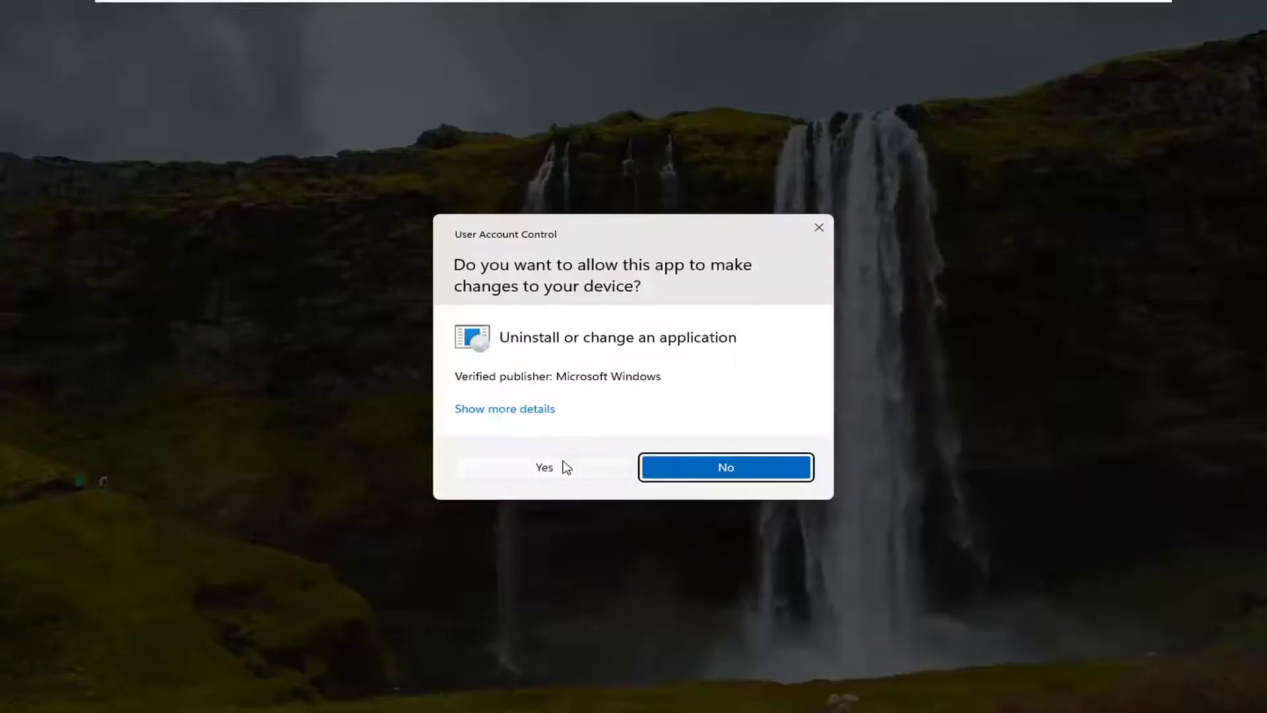
left_click(545, 467)
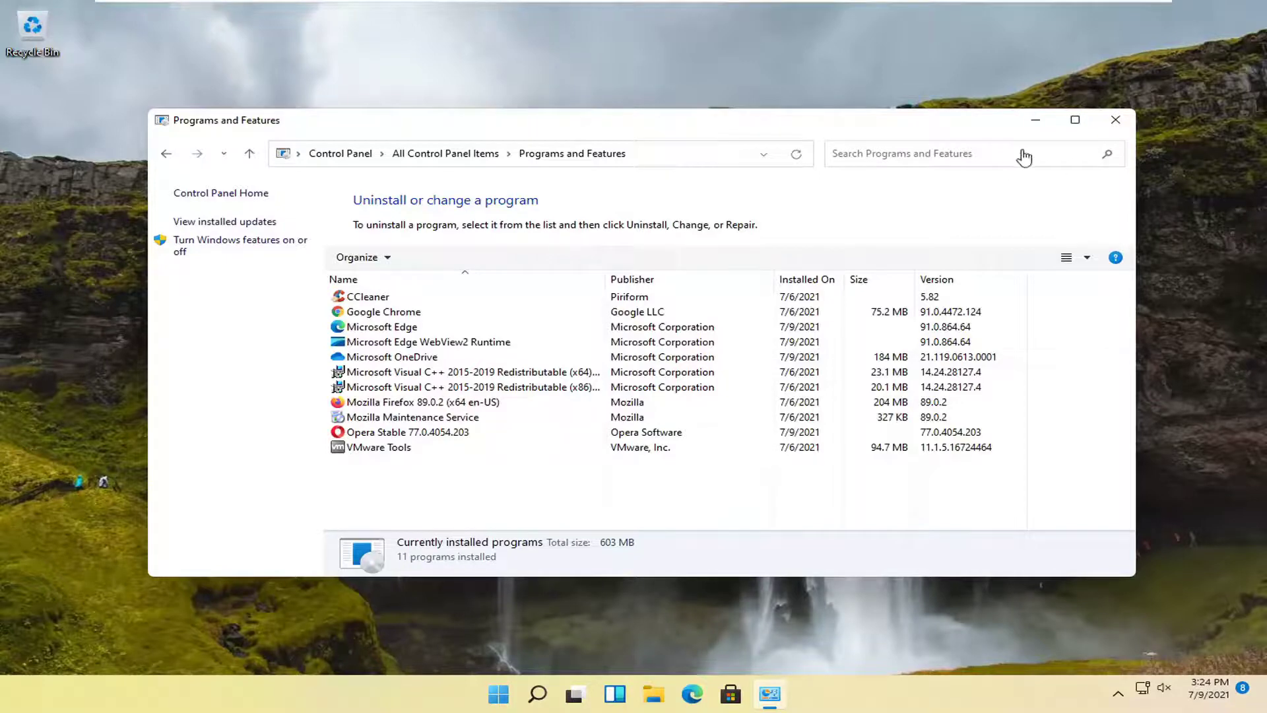
Close Programs and Features and restart Windows from the Start button's power menu
left_click(1115, 119)
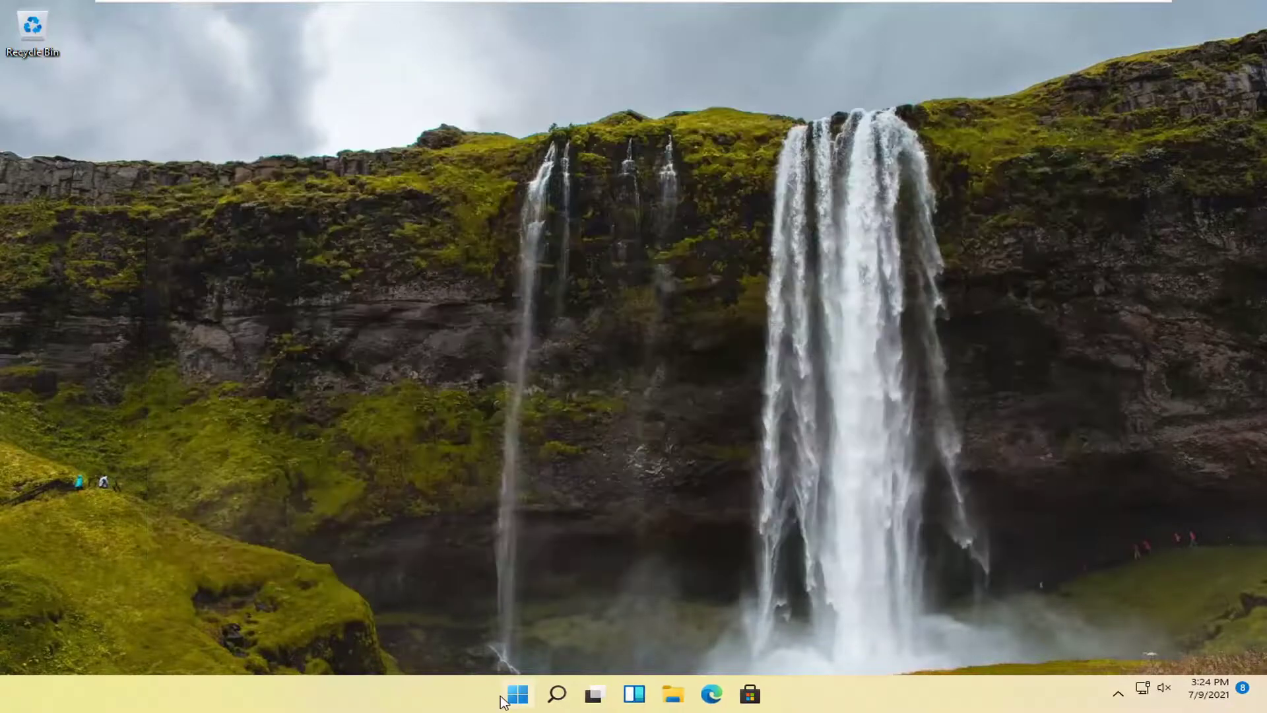
right_click(517, 693)
mouse_move(621, 637)
left_click(635, 660)
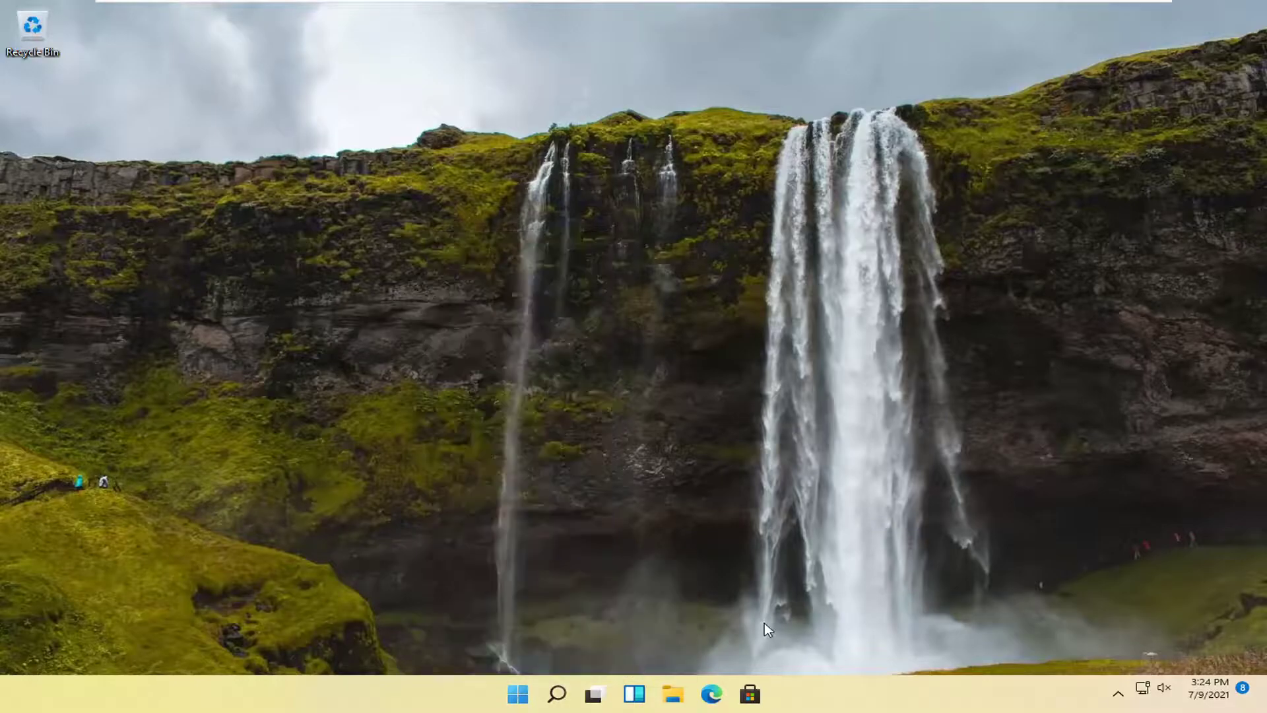